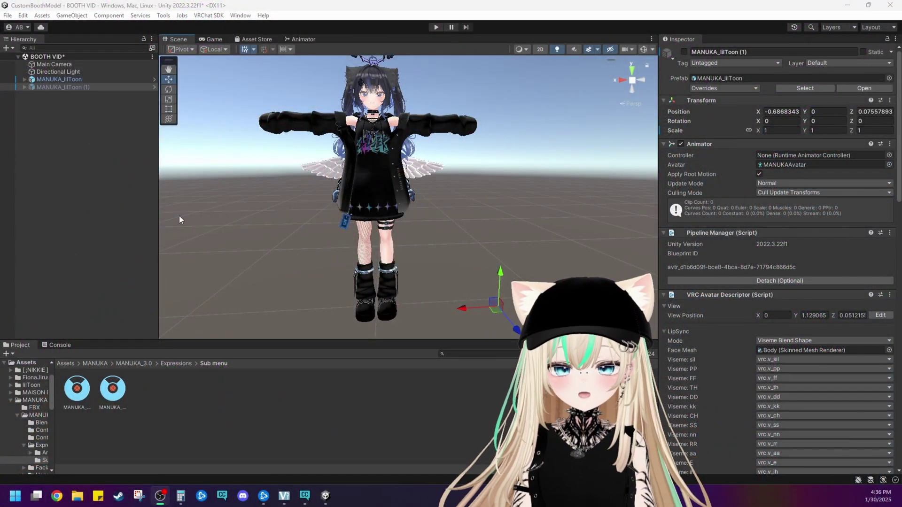
Examine the avatar's current outfit from the front and sides, from the face and hoodie down to the boots
scroll(338, 191, "up", 4)
middle_click_drag(337, 190, 345, 217)
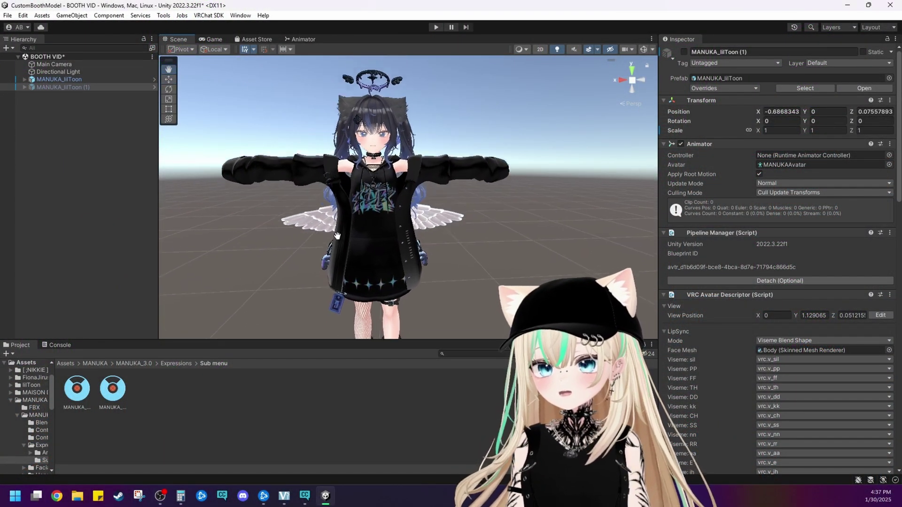
mouse_move(264, 227)
middle_mouse_down()
mouse_move(225, 112)
mouse_move(247, 234)
middle_mouse_up()
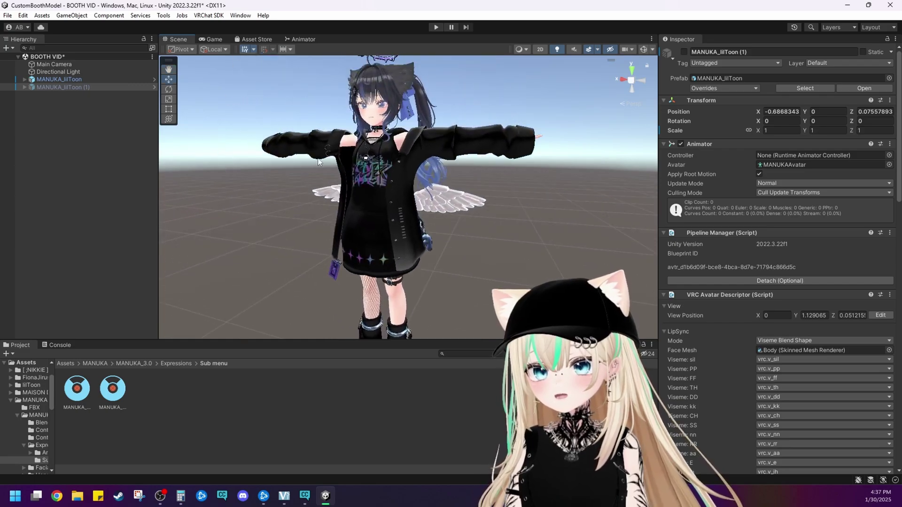
scroll(443, 171, "up", 5)
middle_click_drag(443, 171, 507, 172)
right_click_drag(404, 167, 338, 165)
middle_click_drag(386, 137, 296, 186)
right_click_drag(296, 185, 352, 181)
scroll(411, 122, "up", 3)
middle_click_drag(411, 118, 441, 161)
right_click_drag(346, 125, 305, 132)
scroll(301, 131, "down", 5)
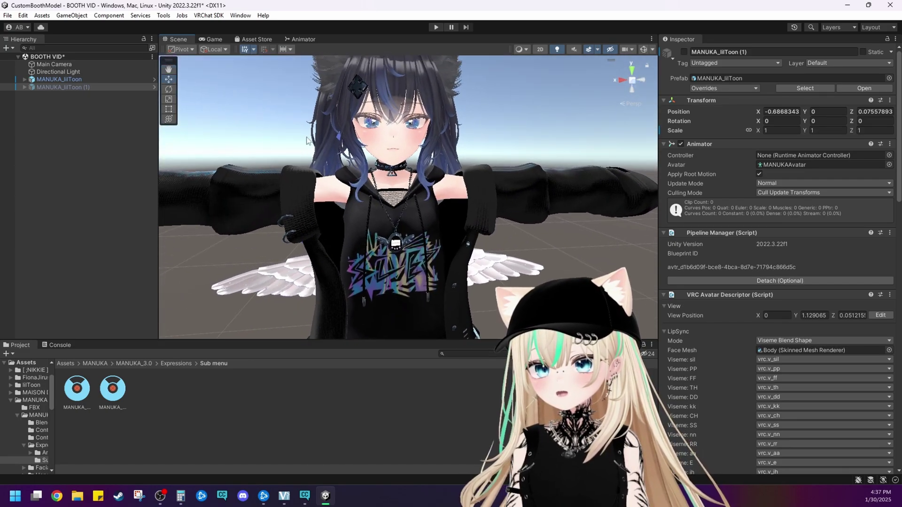
middle_click_drag(353, 282, 361, 201)
scroll(224, 317, "down", 1)
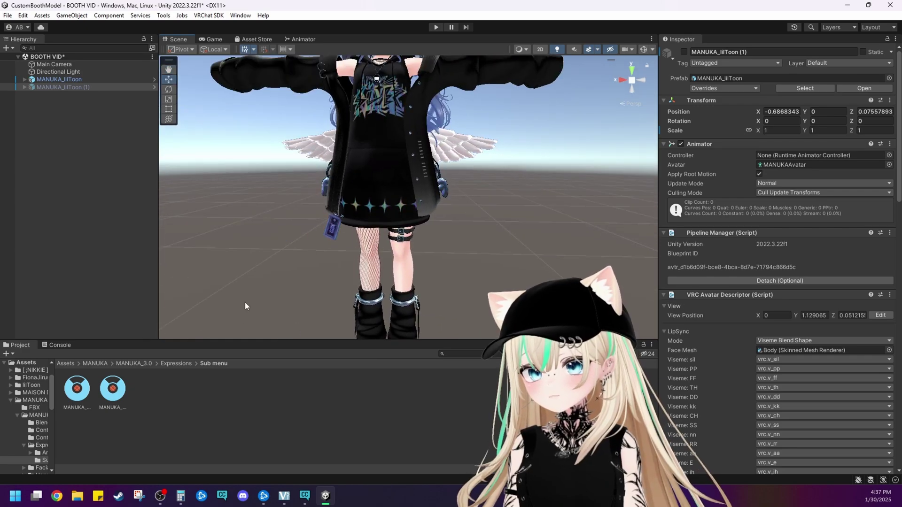
Inspect the outfit's shirt mesh and its material, and open the Hoodie folder within the PHANTOM VENUS materials
left_click(402, 189)
left_click(402, 186)
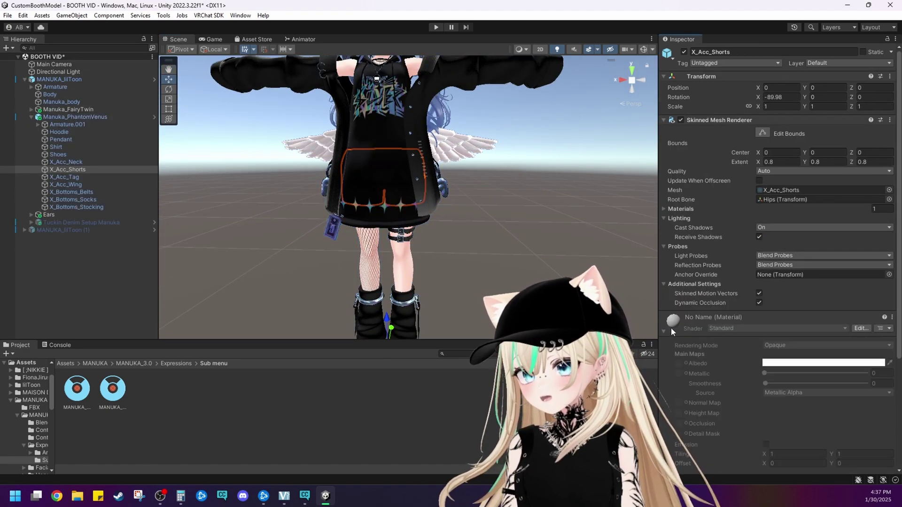
scroll(682, 349, "down", 5)
scroll(682, 352, "down", 3)
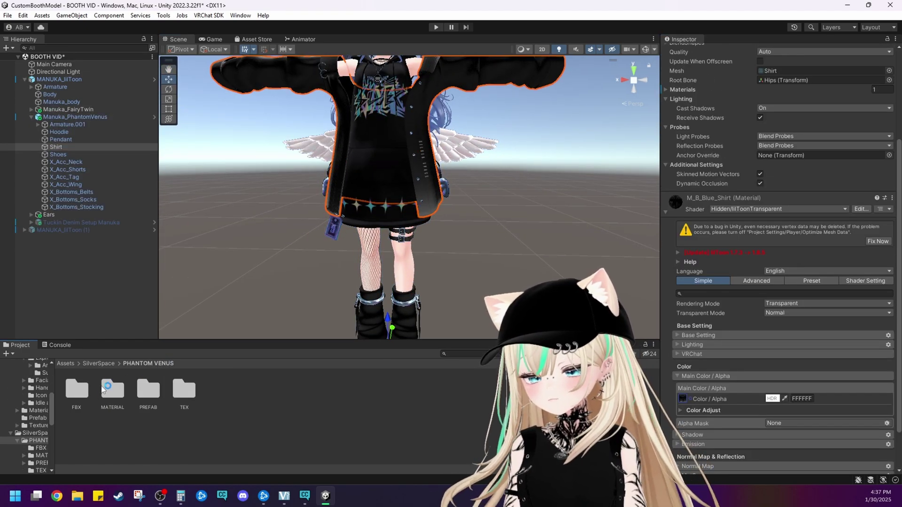
double_click(102, 387)
double_click(78, 391)
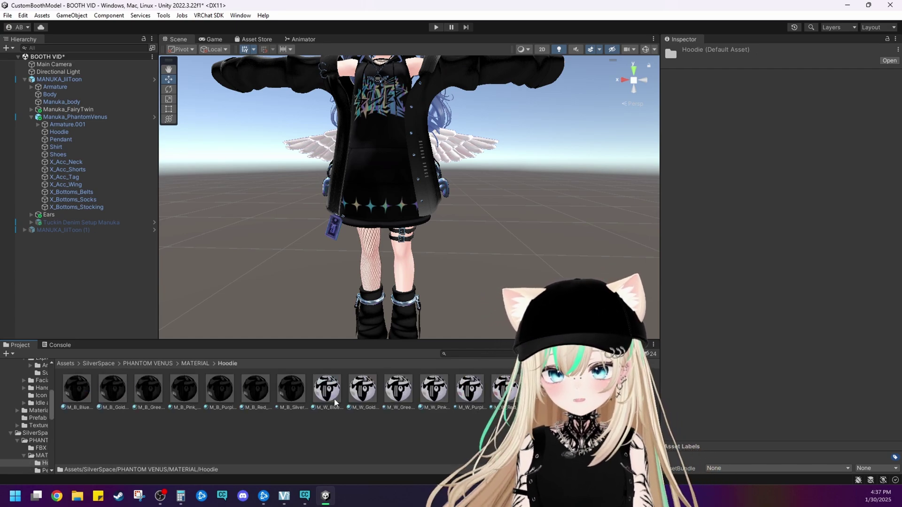
Frame the avatar's upper body and inspect the M_B_Gold_Hoodie material
middle_click_drag(370, 192, 368, 274)
right_click_drag(315, 263, 350, 259)
middle_click_drag(351, 259, 400, 282)
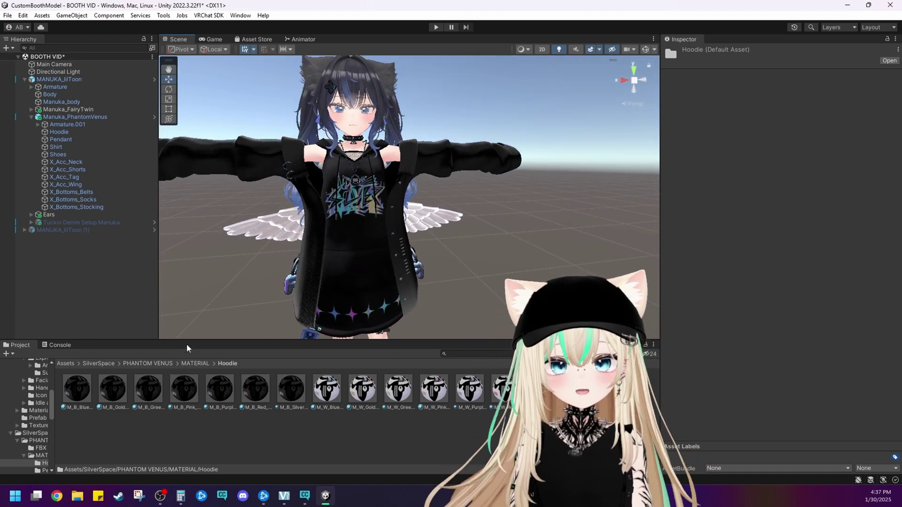
left_click(112, 389)
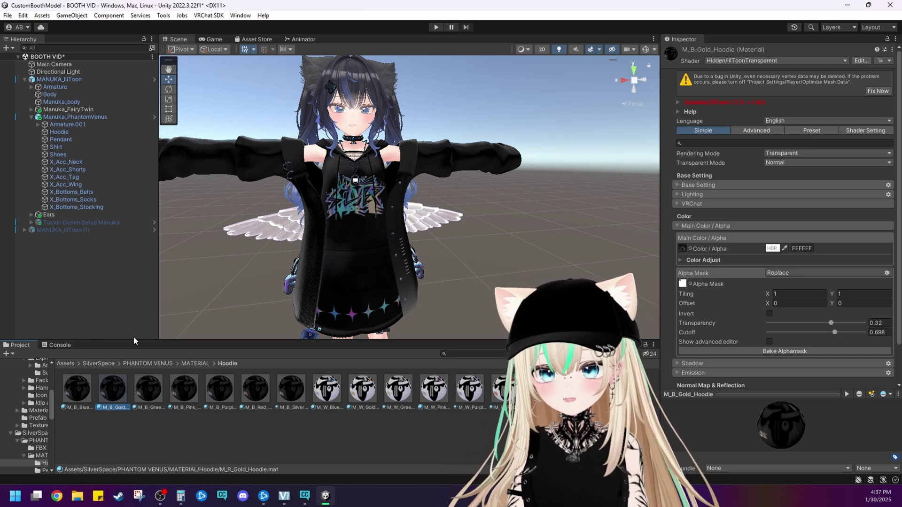
Add a second VRCFury Toggle to Manuka_PhantomVenus with the menu path CUSTOM/PhantomVenus/Outfit COLOR
left_click(112, 118)
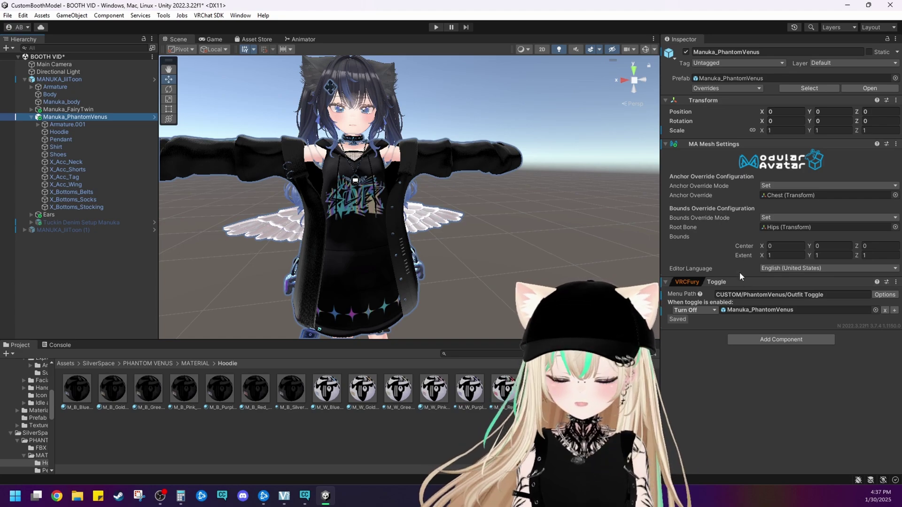
left_click(751, 339)
left_click(751, 362)
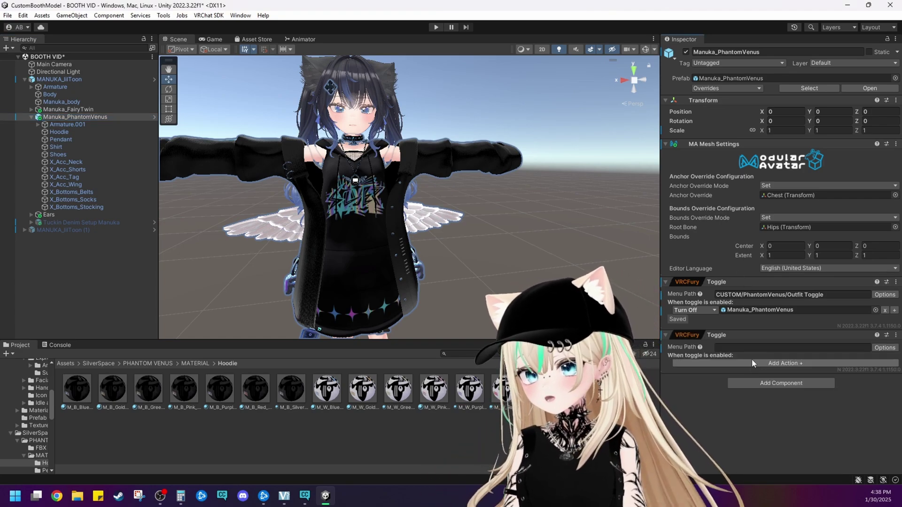
left_click(801, 295)
key("ctrl+c")
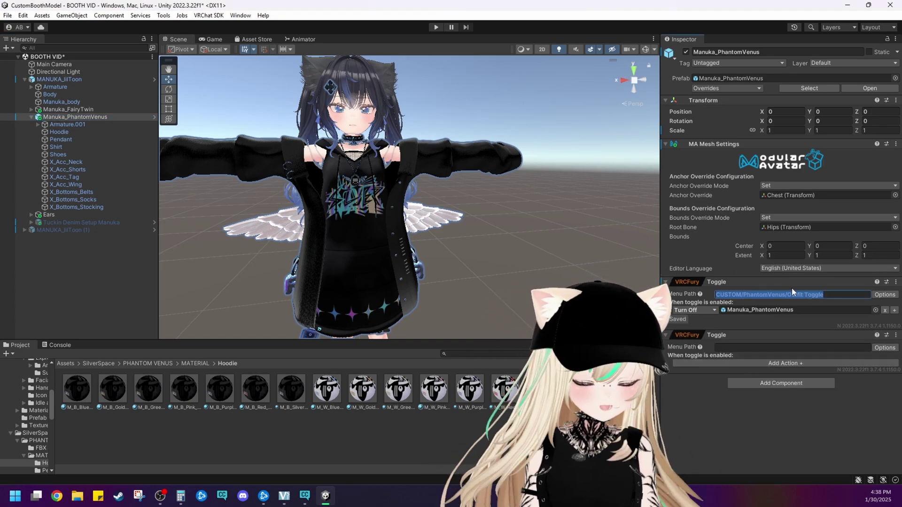
left_click(817, 350)
key("ctrl+v")
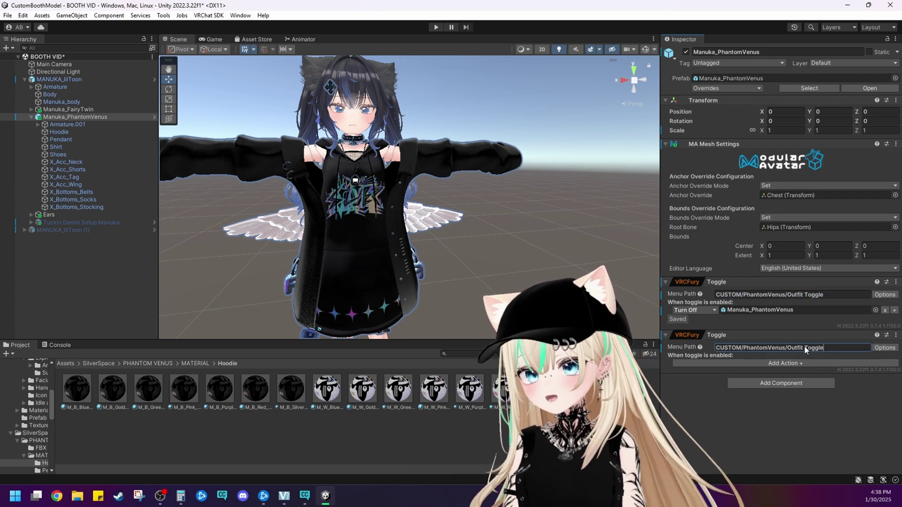
type("COLOR")
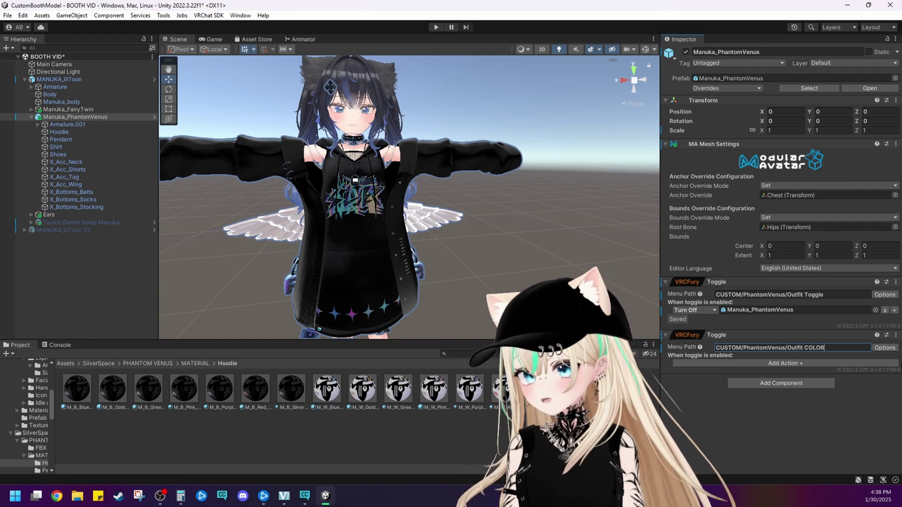
Make the Outfit COLOR toggle a radial slider that is saved between worlds
left_click(885, 348)
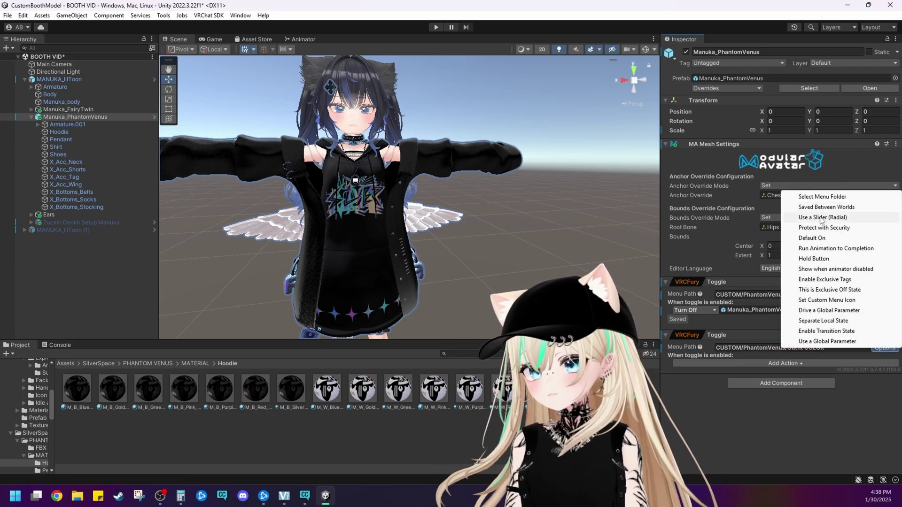
left_click(821, 217)
left_click(885, 348)
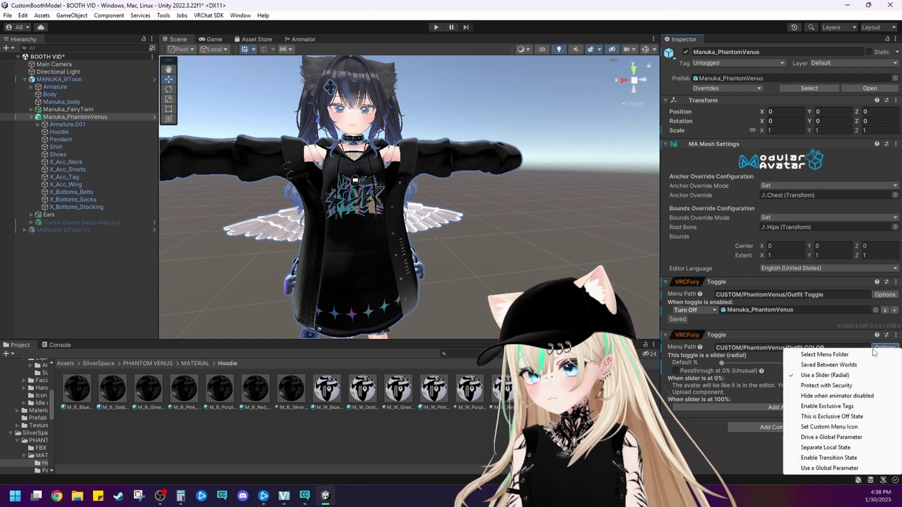
left_click(841, 367)
Add a Flipbook Builder action to the Outfit COLOR slider and give its first page a Material Swap
left_click(754, 405)
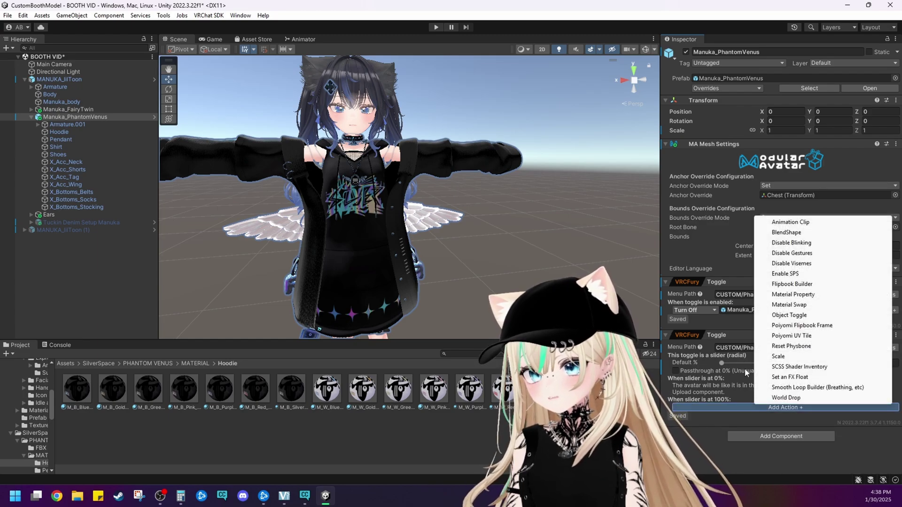
left_click(781, 286)
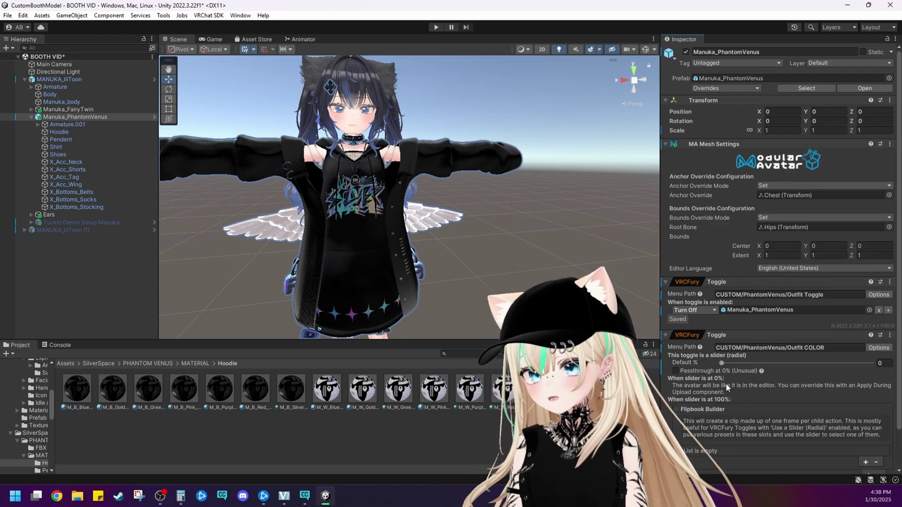
scroll(729, 388, "down", 3)
left_click(868, 419)
left_click(804, 419)
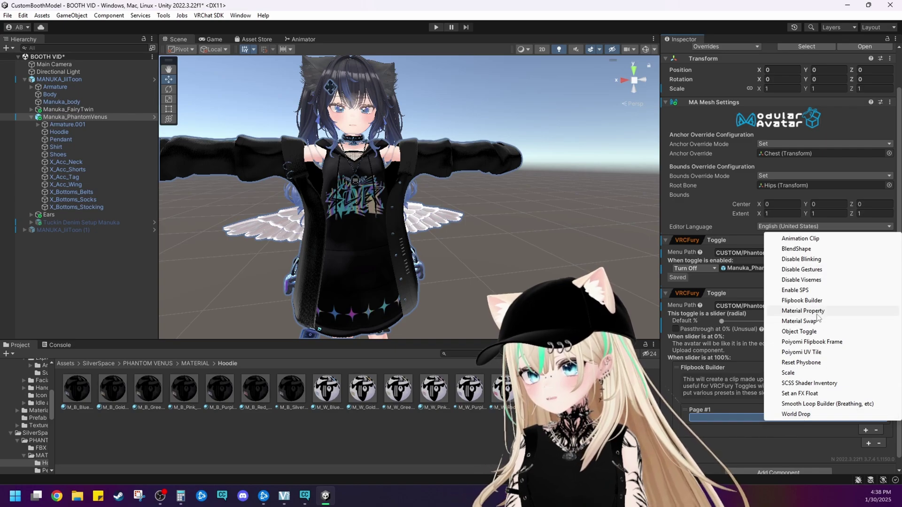
left_click(799, 321)
scroll(726, 403, "down", 3)
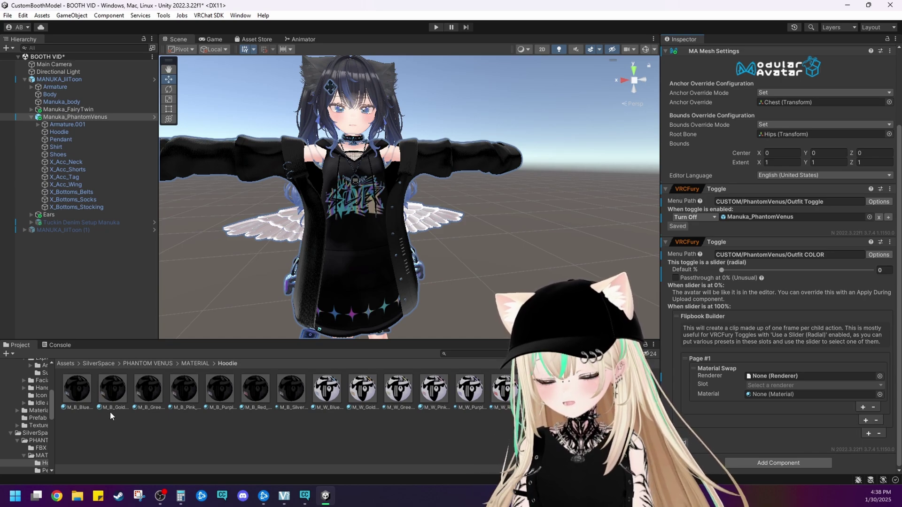
Inspect the M_B_Green_Hoodie material and return to the Manuka_PhantomVenus object's components
left_click(152, 386)
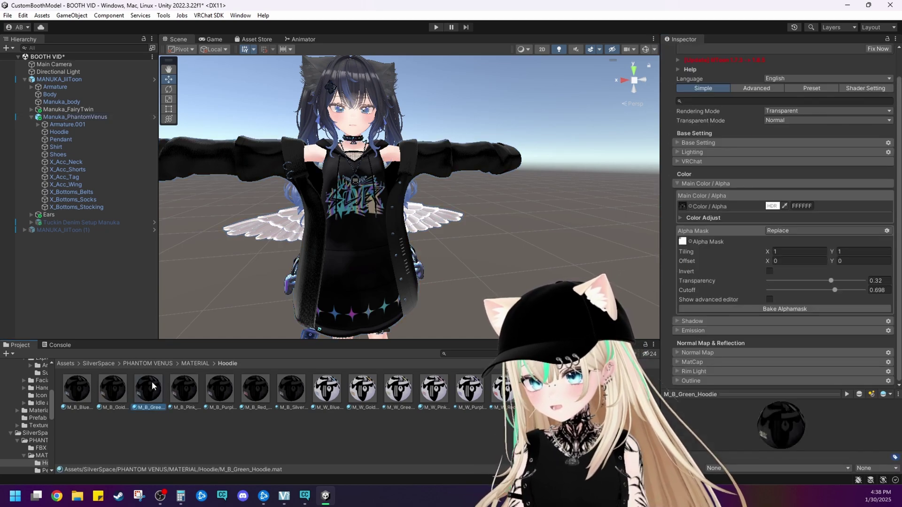
left_click_drag(152, 389, 489, 328)
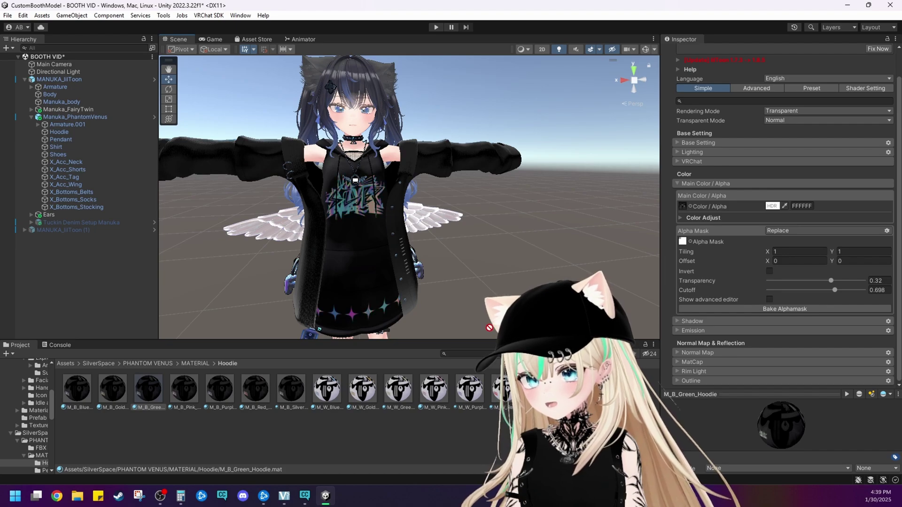
left_click_drag(323, 400, 100, 117)
left_click(100, 117)
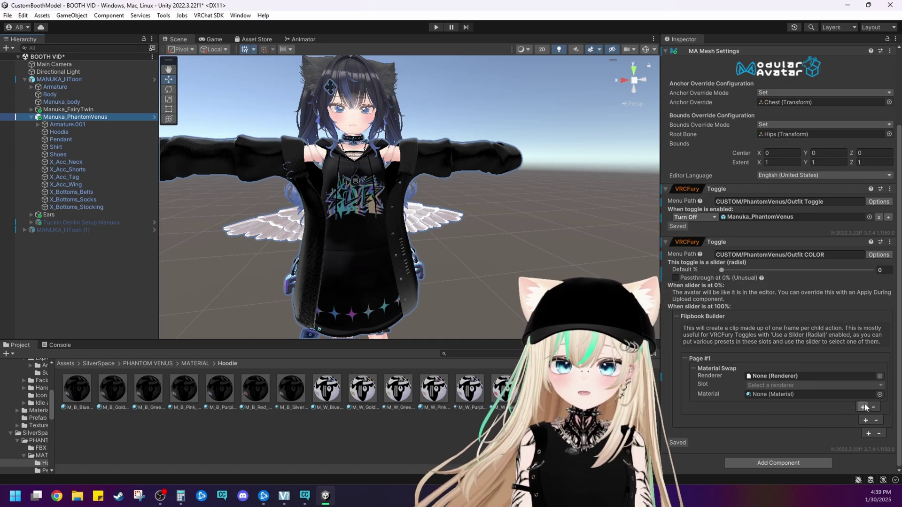
Add further Material Swap actions to flipbook Page #1 until the page holds nine of them
left_click(888, 217)
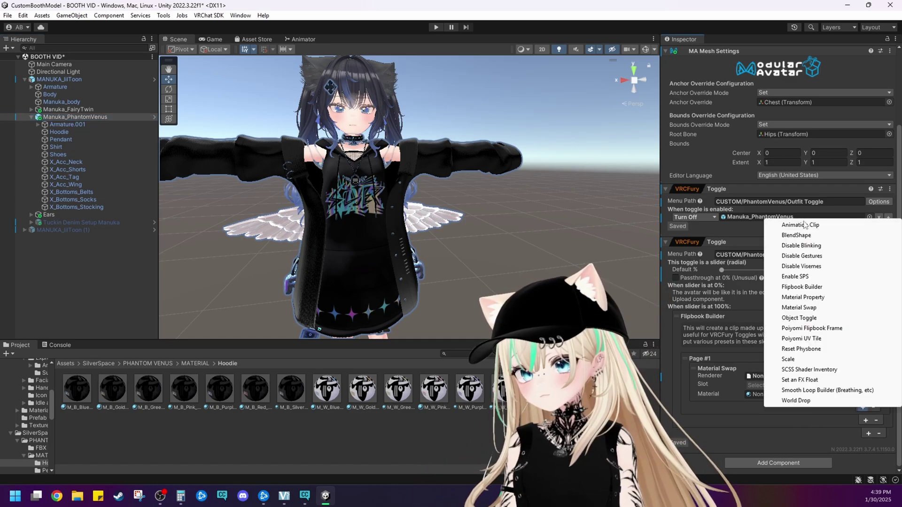
left_click(799, 307)
scroll(824, 324, "down", 3)
left_click(863, 408)
left_click(824, 309)
scroll(827, 318, "down", 2)
left_click(863, 407)
left_click(813, 309)
left_click(863, 407)
left_click(813, 309)
left_click(862, 408)
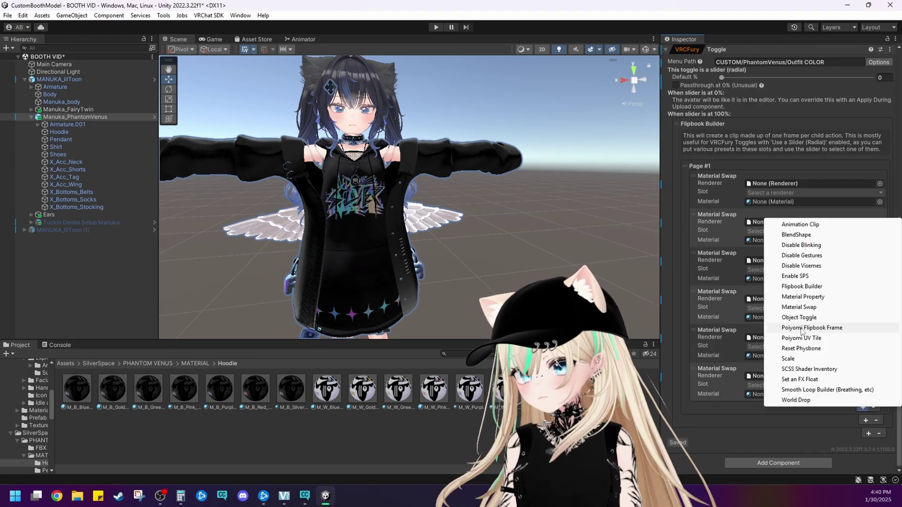
left_click(798, 308)
scroll(822, 343, "down", 3)
left_click(865, 408)
left_click(801, 309)
scroll(815, 343, "down", 3)
left_click(862, 407)
left_click(797, 309)
scroll(728, 297, "down", 2)
left_click(863, 408)
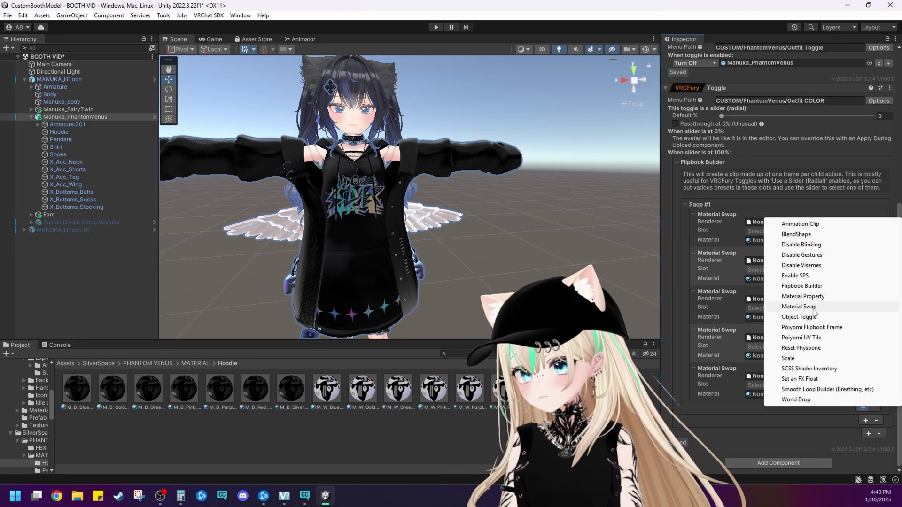
left_click(809, 308)
scroll(789, 282, "down", 3)
left_click(863, 407)
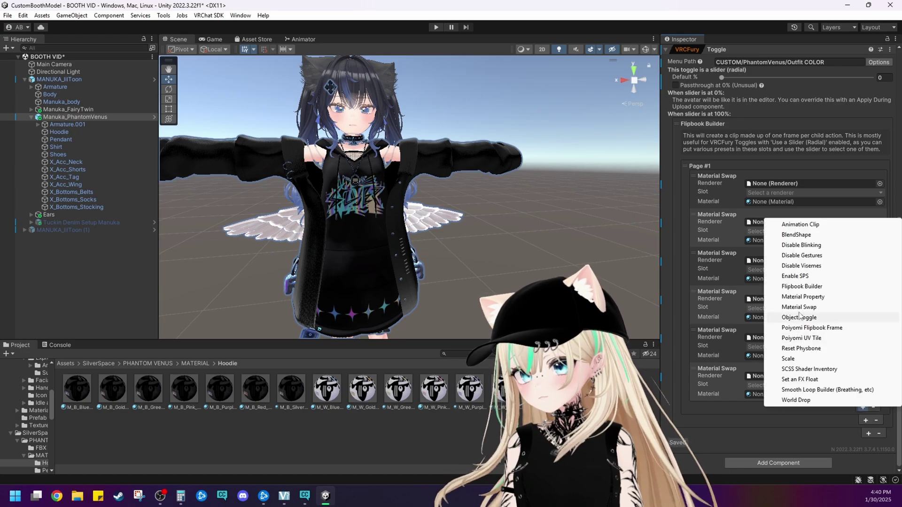
left_click(805, 305)
left_click(863, 407)
left_click(805, 306)
left_click(862, 407)
left_click(805, 306)
scroll(728, 294, "up", 2)
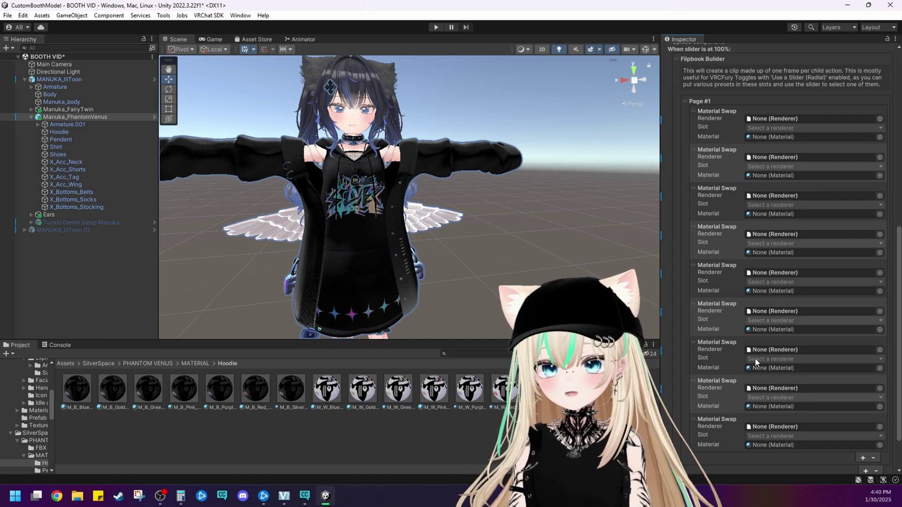
Create flipbook Page #2 and fill it with nine Material Swap actions
scroll(755, 358, "down", 3)
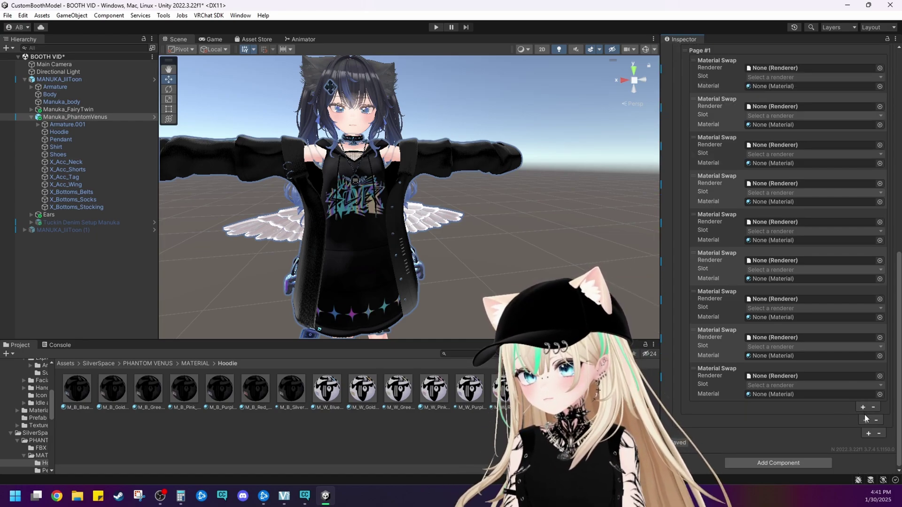
left_click(866, 420)
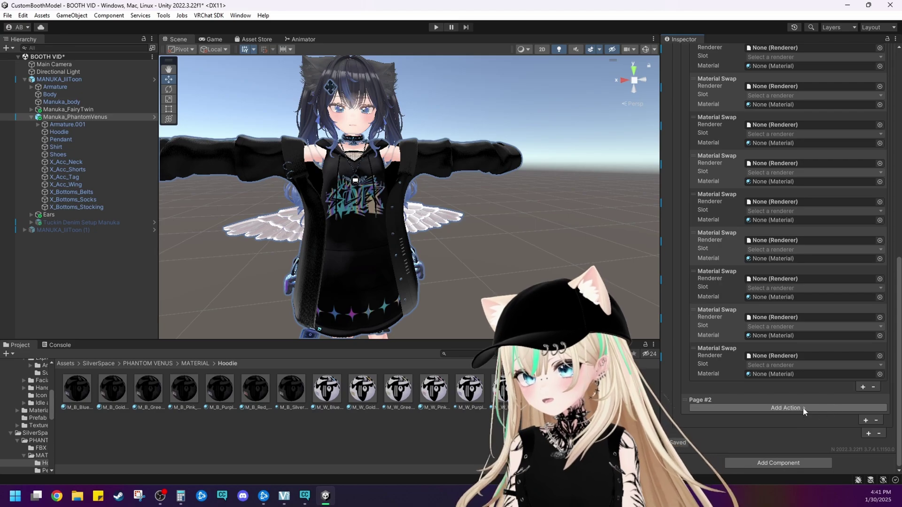
left_click(798, 407)
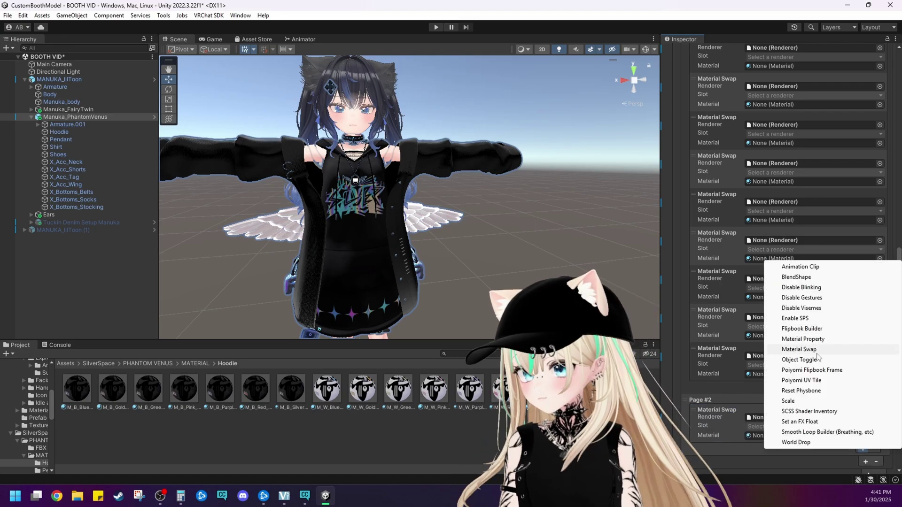
left_click(799, 308)
left_click(865, 408)
left_click(811, 307)
left_click(865, 408)
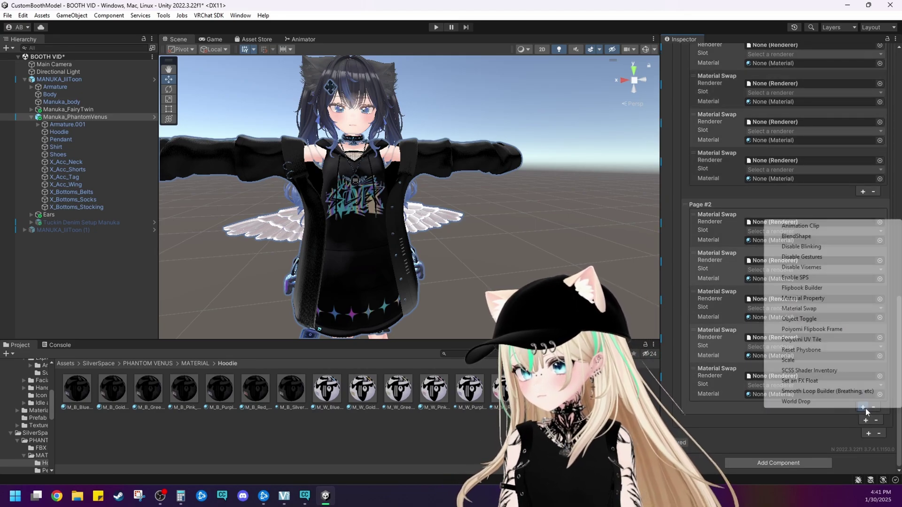
left_click(815, 308)
left_click(864, 408)
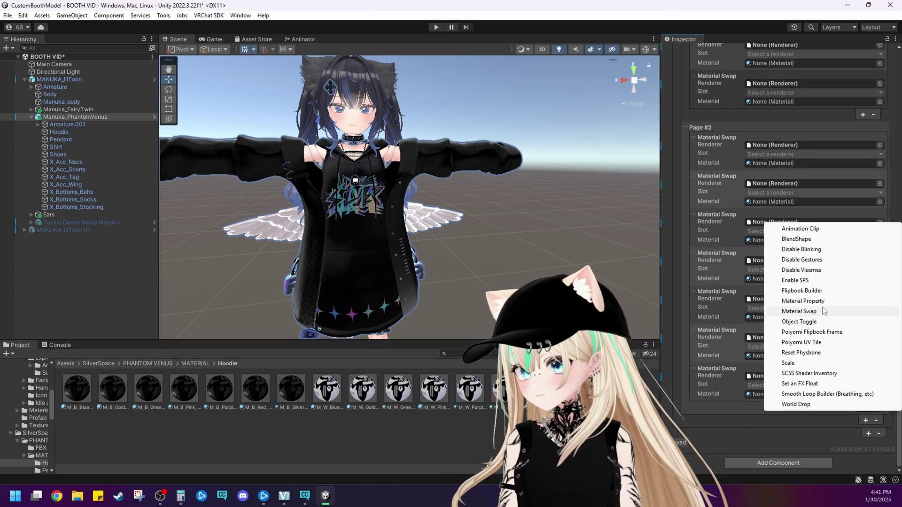
left_click(815, 308)
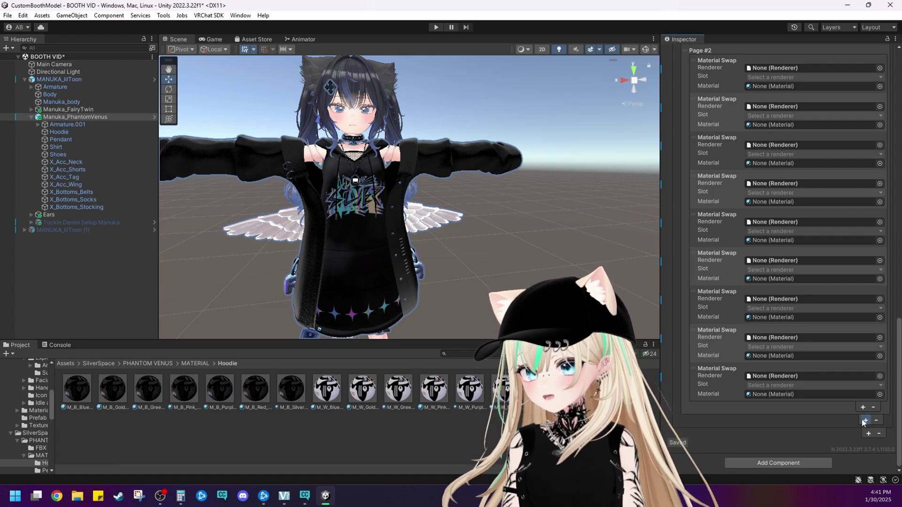
scroll(807, 417, "up", 8)
scroll(799, 411, "down", 5)
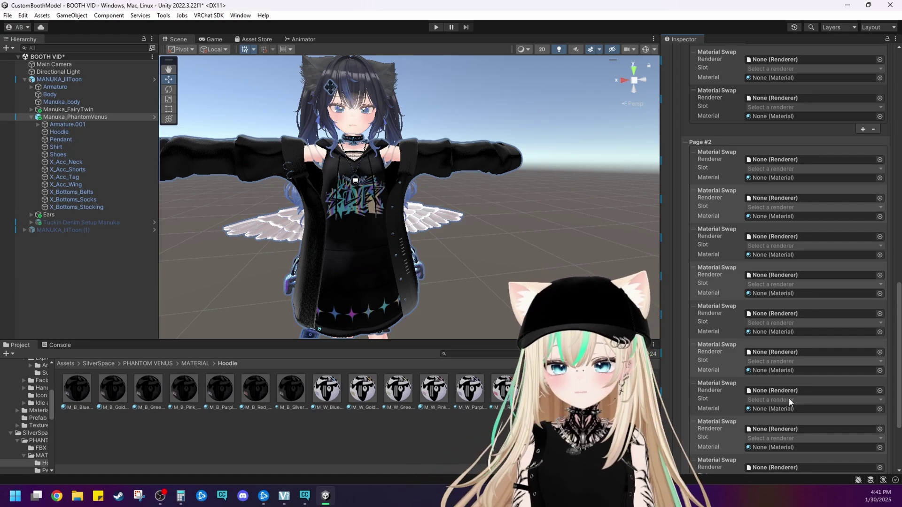
Fill flipbook Page #3 with a series of Material Swap actions
scroll(794, 404, "down", 3)
left_click(794, 418)
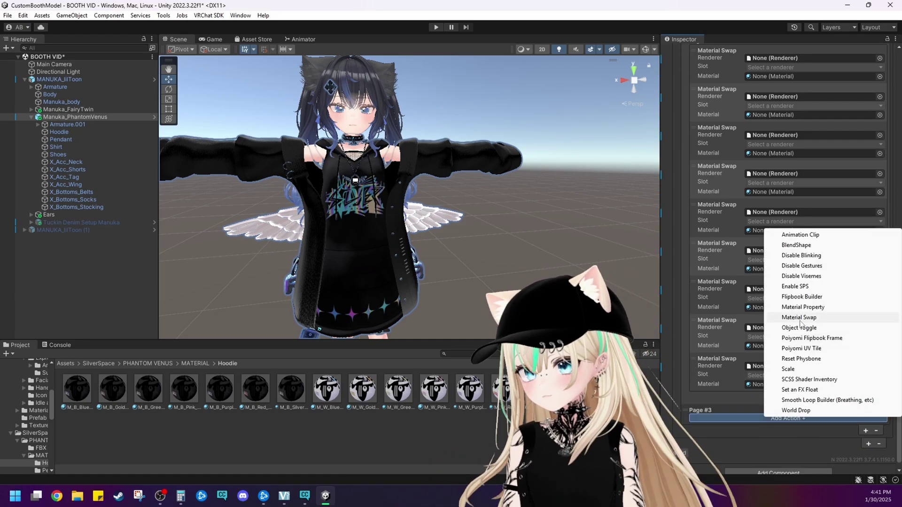
left_click(800, 321)
scroll(862, 408, "down", 3)
left_click(862, 408)
left_click(811, 309)
scroll(862, 408, "down", 3)
left_click(862, 407)
left_click(811, 310)
left_click(863, 408)
left_click(863, 408)
left_click(811, 308)
scroll(863, 407, "down", 3)
left_click(862, 408)
left_click(811, 307)
Assign Hoodie, Pendant, Shirt, Shoes and X_Acc_Neck as the renderers of the first five Material Swaps on Page #1
scroll(783, 343, "up", 20)
scroll(782, 343, "down", 7)
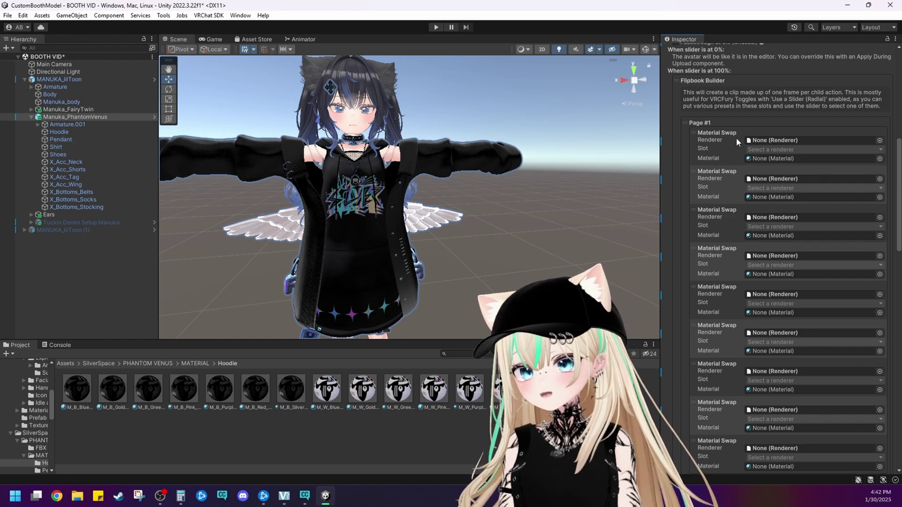
left_click(53, 132)
left_click_drag(52, 132, 775, 140)
left_click_drag(52, 140, 775, 178)
left_click_drag(54, 147, 776, 219)
left_click_drag(59, 155, 756, 256)
left_click_drag(69, 162, 754, 294)
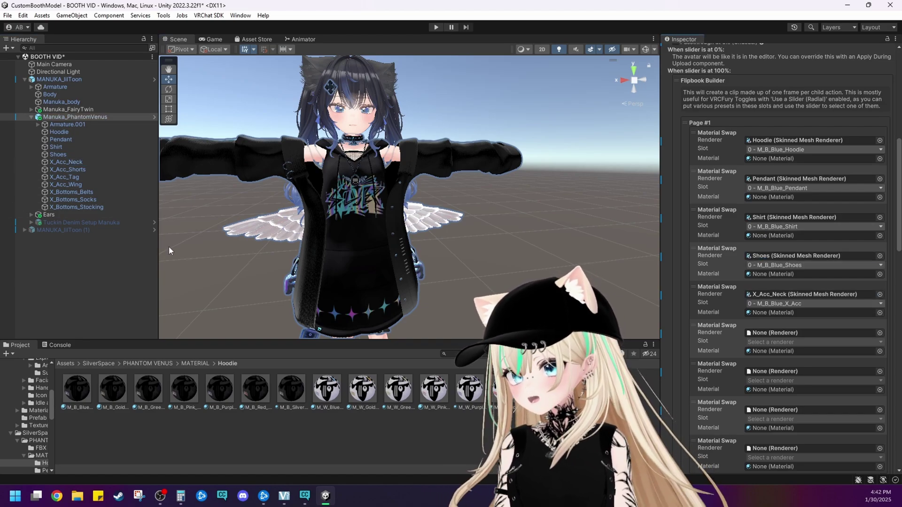
Assign X_Acc_Shorts, X_Acc_Tag, X_Acc_Wing and X_Bottoms_Belts as renderers of Page #1's sixth to ninth Material Swaps
left_click_drag(55, 170, 767, 333)
scroll(733, 327, "down", 3)
left_click_drag(52, 177, 814, 298)
left_click_drag(71, 185, 795, 335)
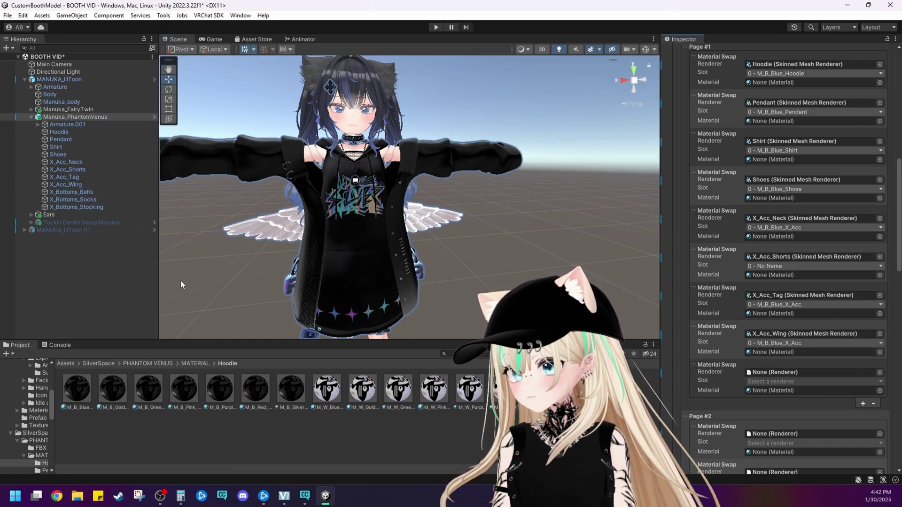
left_click_drag(70, 193, 798, 372)
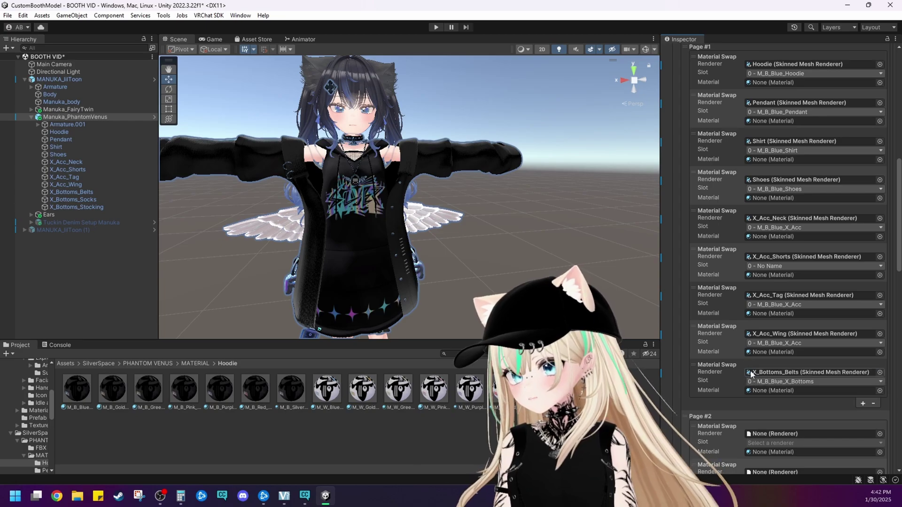
Extend Page #1 to eleven Material Swaps, with X_Bottoms_Socks and X_Bottoms_Stocking as the renderers of the last two
scroll(777, 349, "down", 3)
left_click_drag(72, 200, 782, 183)
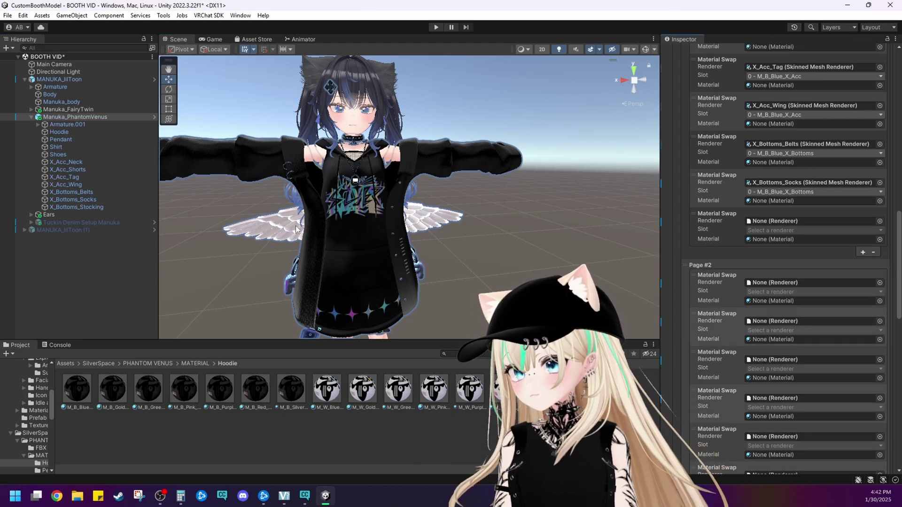
left_click_drag(96, 207, 796, 221)
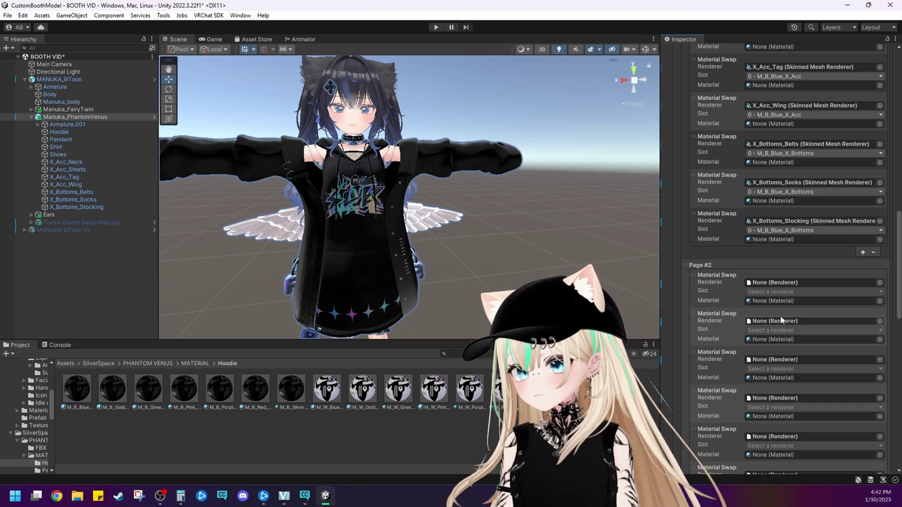
scroll(727, 317, "down", 5)
scroll(727, 316, "up", 3)
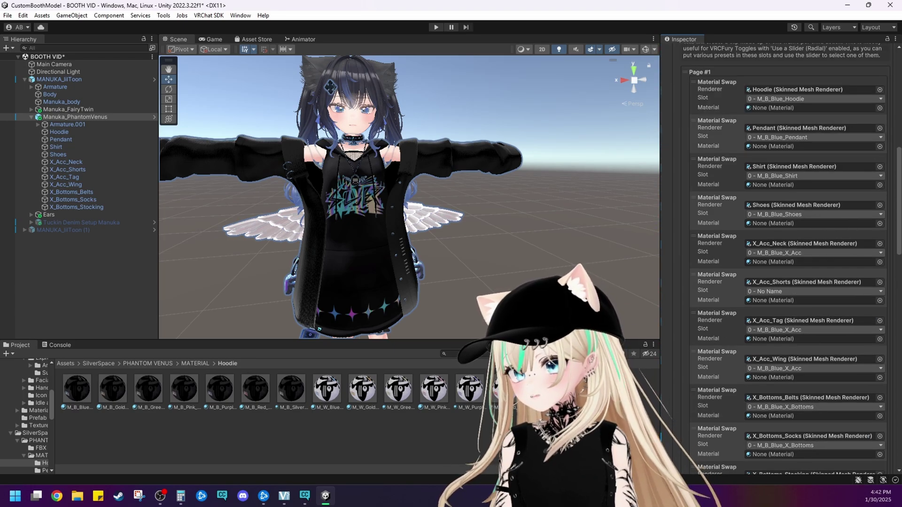
key("f")
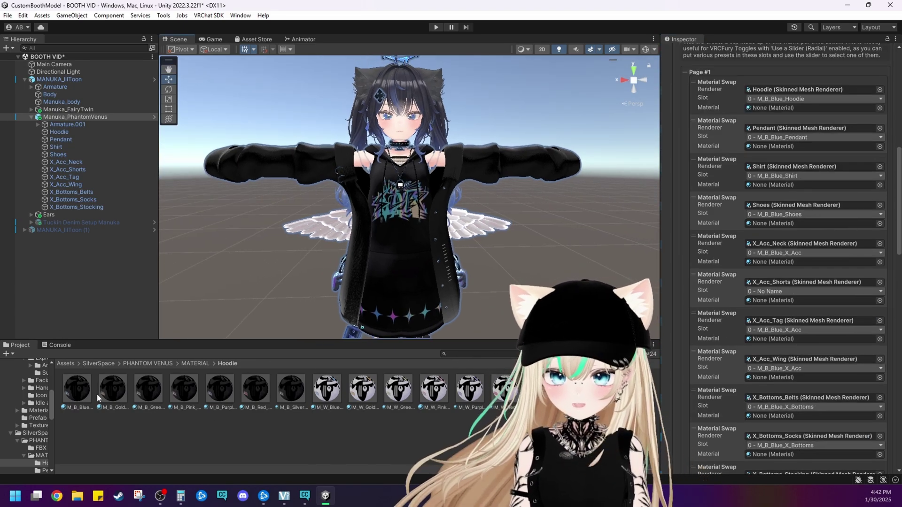